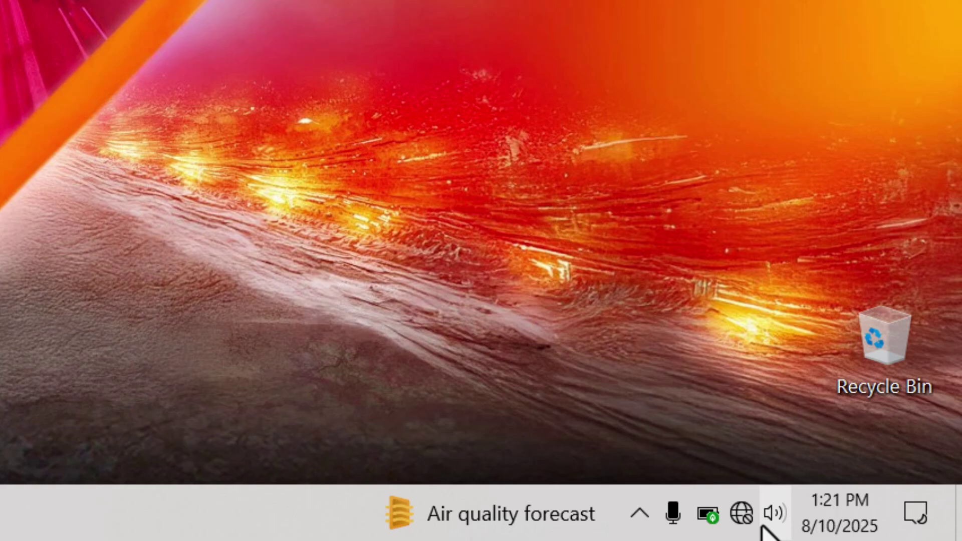
- Open the Sound window from the taskbar speaker icon, then close it again
click(782, 520)
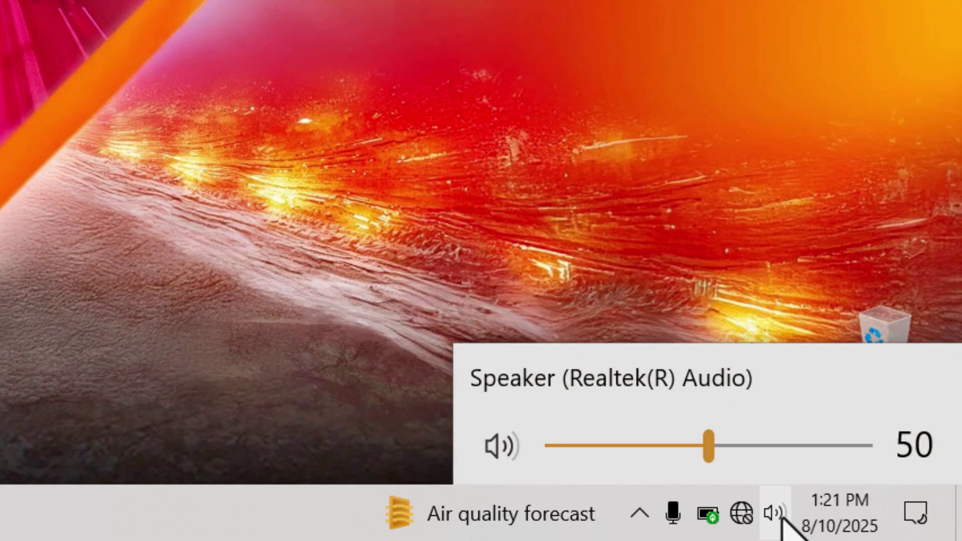
right_click(779, 518)
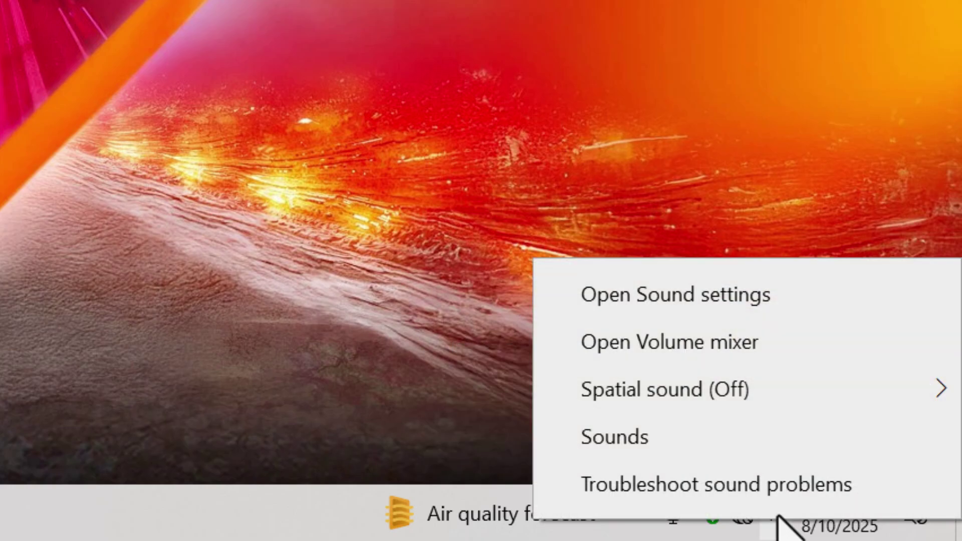
click(752, 450)
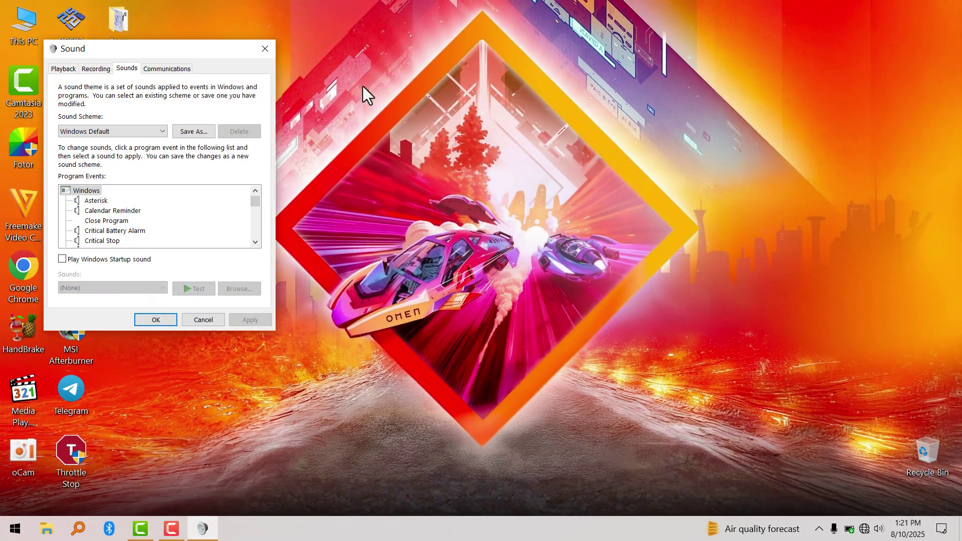
drag(178, 45, 398, 93)
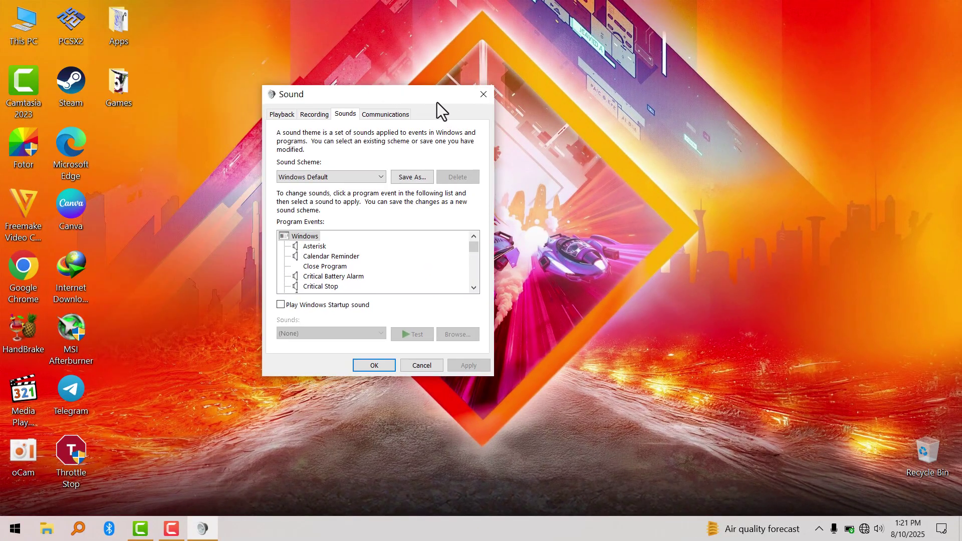
click(477, 94)
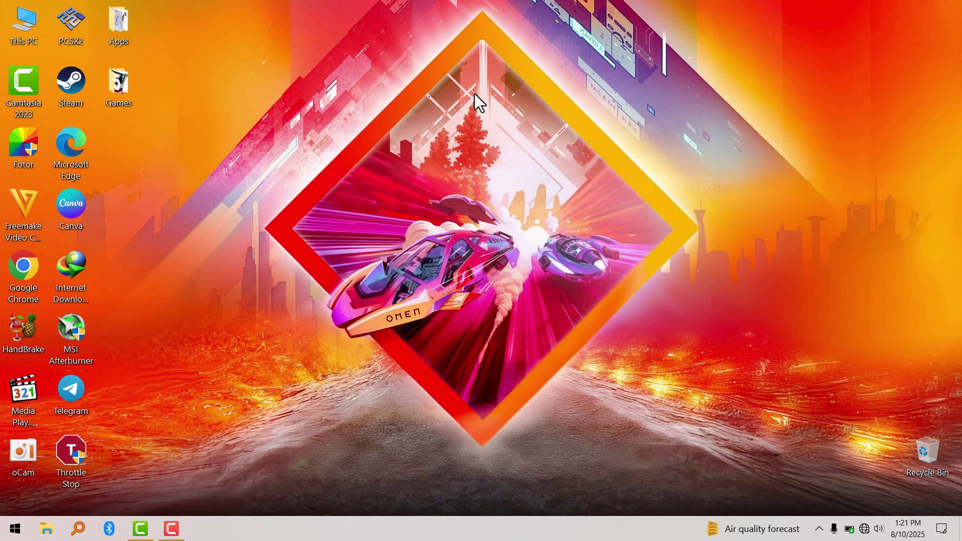
- Reopen the Sound dialog through Control Panel's Hardware and Sound section
key(super)
text(con)
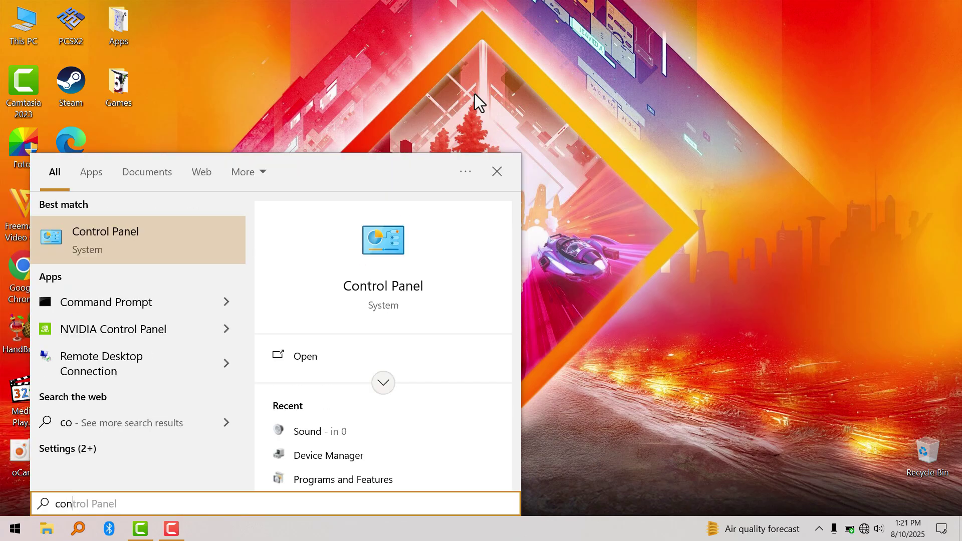
key(Return)
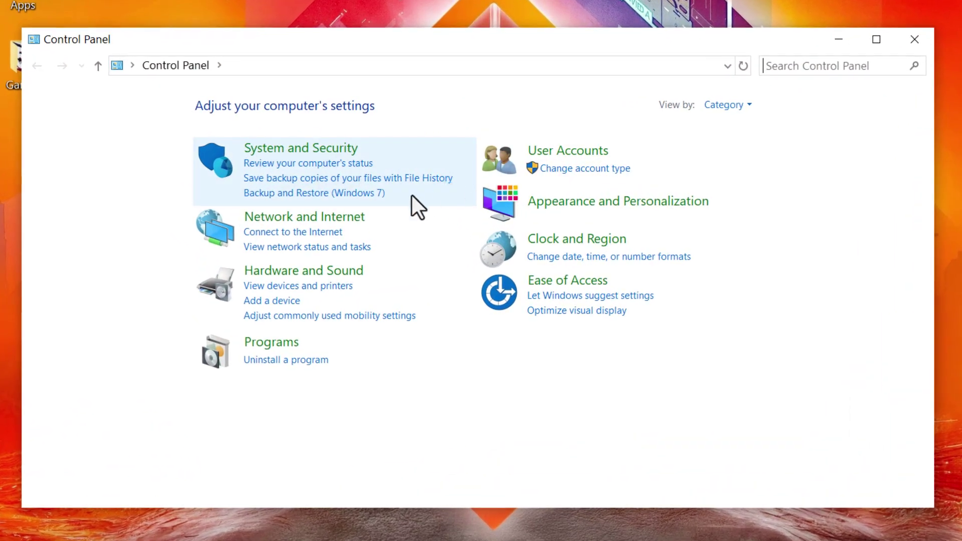
click(313, 272)
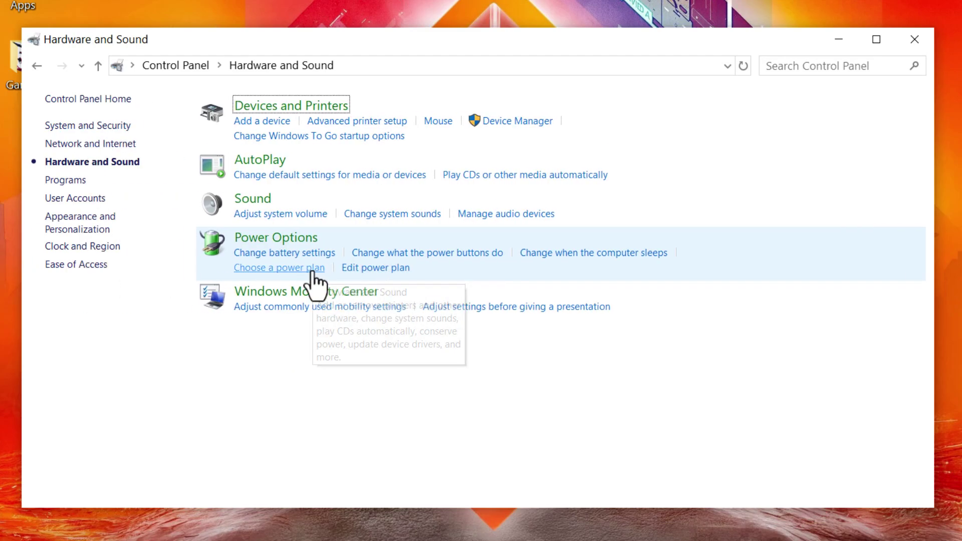
click(257, 204)
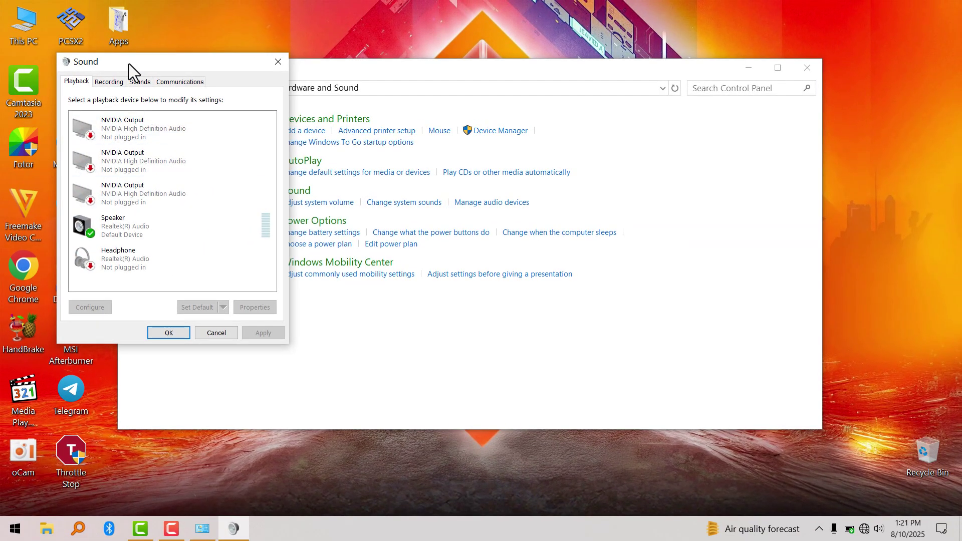
mouse_move(129, 64)
mouse_down()
mouse_move(252, 93)
mouse_move(435, 79)
mouse_up()
- Close Control Panel and switch the Sound dialog to the Recording tab
click(807, 67)
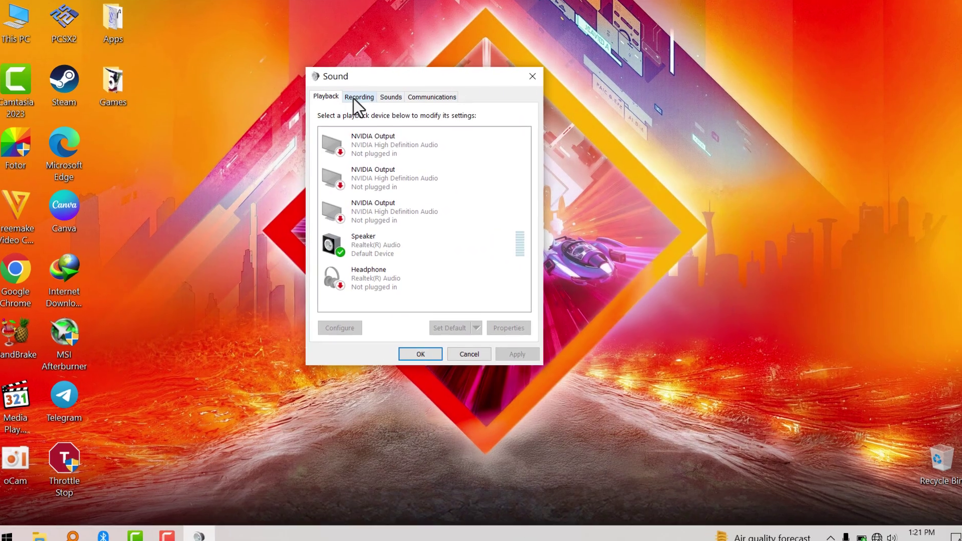
click(356, 98)
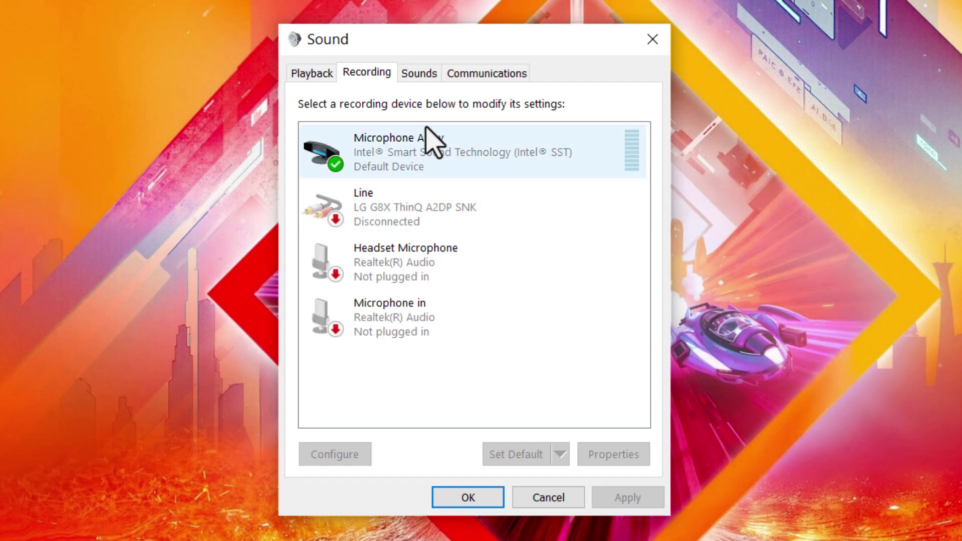
- In Microphone Array properties, move the Levels slider from 70 to 95
double_click(409, 161)
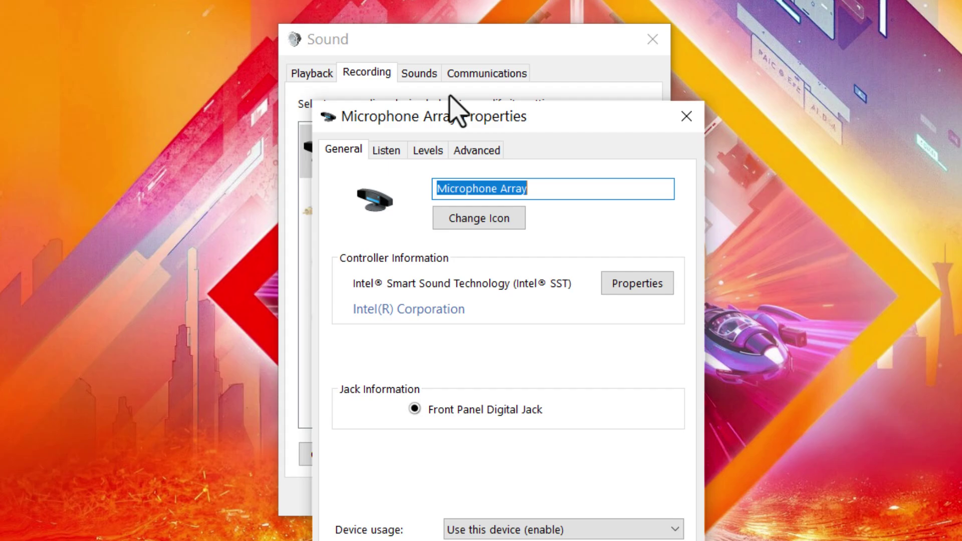
click(429, 147)
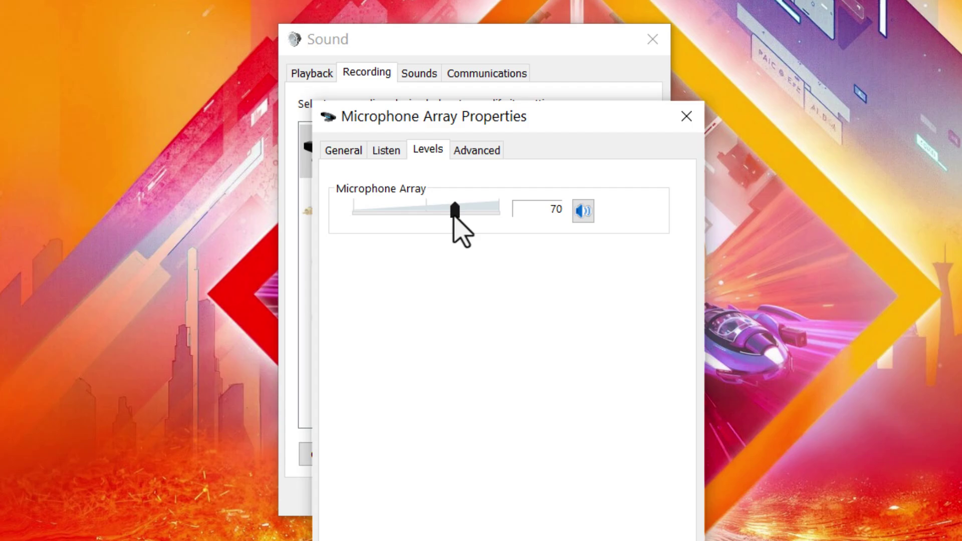
drag(455, 216, 490, 214)
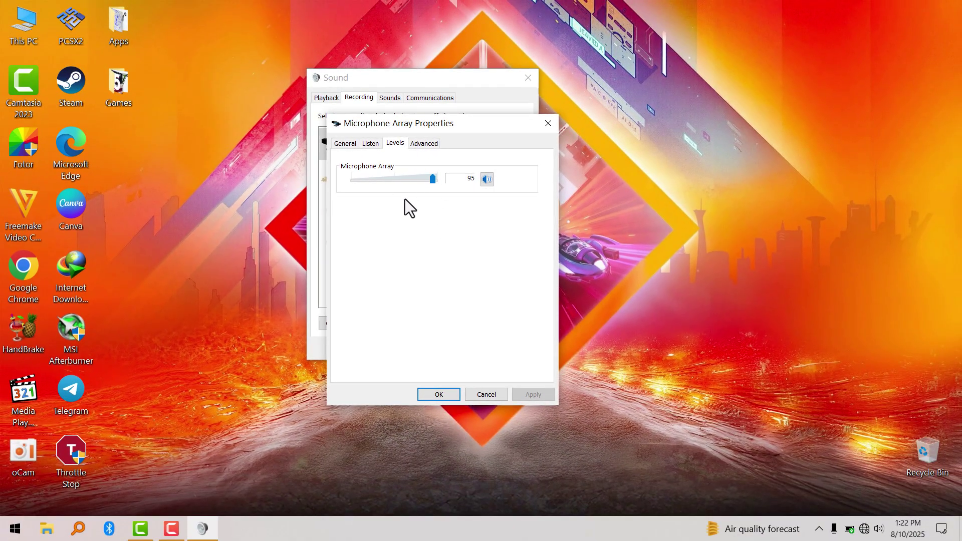
- Accept the Microphone Array level of 95 with OK and return to the recording list
click(443, 395)
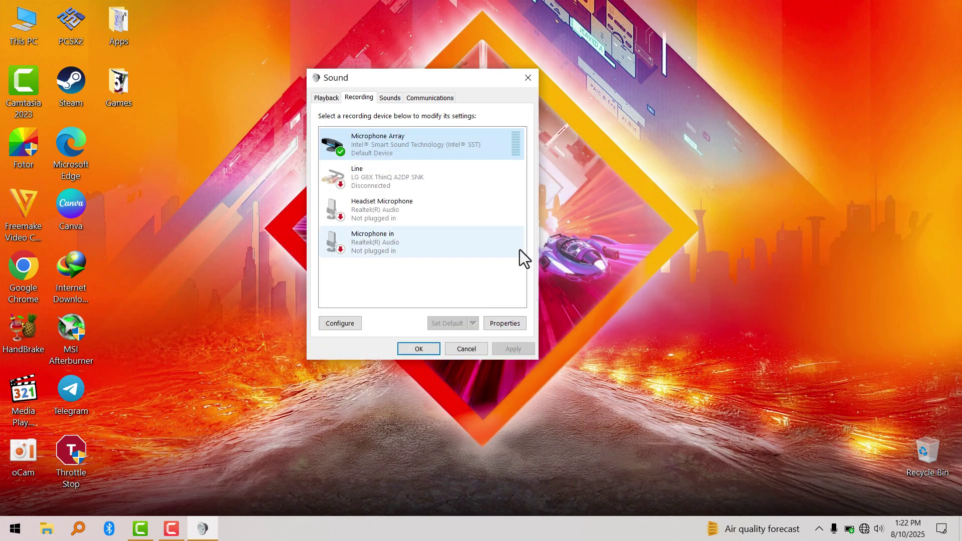